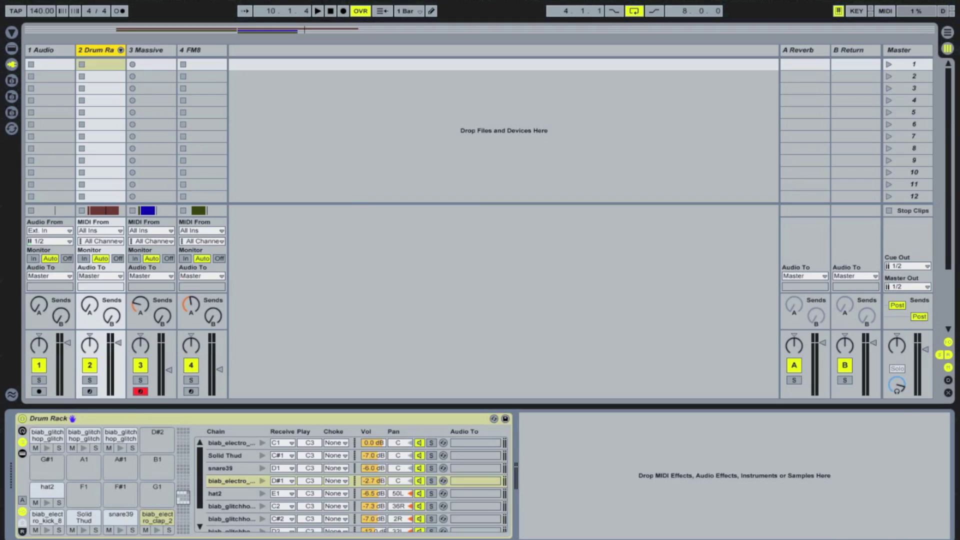
# Hide the Detail View so the Session grid shows all twenty scenes
pyautogui.hotkey('ctrl', 'alt', 'l')
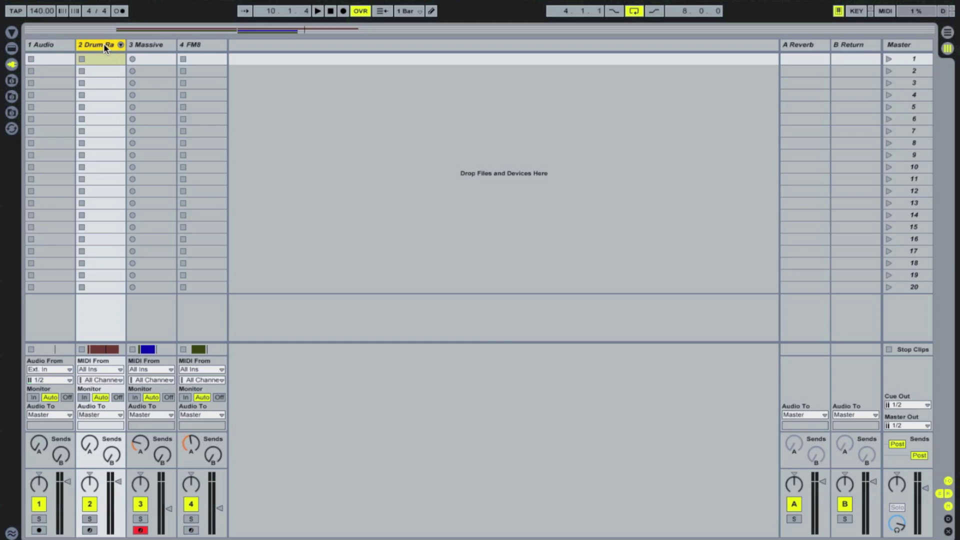
# Select the Drum Rack, Massive and FM8 tracks and group them
pyautogui.keyDown('shift'); pyautogui.click(159, 44); pyautogui.keyUp('shift')
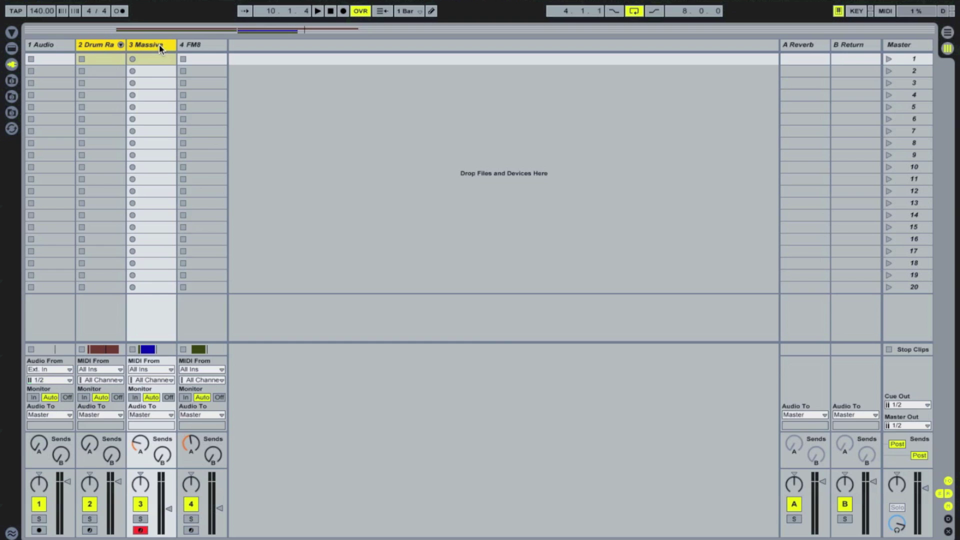
pyautogui.keyDown('shift'); pyautogui.click(205, 44); pyautogui.keyUp('shift')
pyautogui.hotkey('ctrl', 'g')
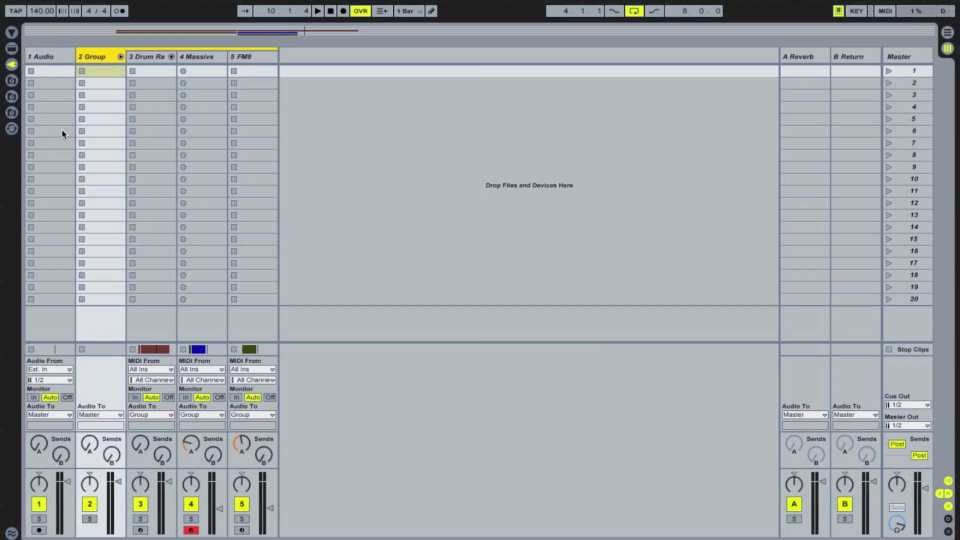
# Load the SausageFattener plug-in from Plug-In Devices onto the new Group track
pyautogui.click(12, 65)
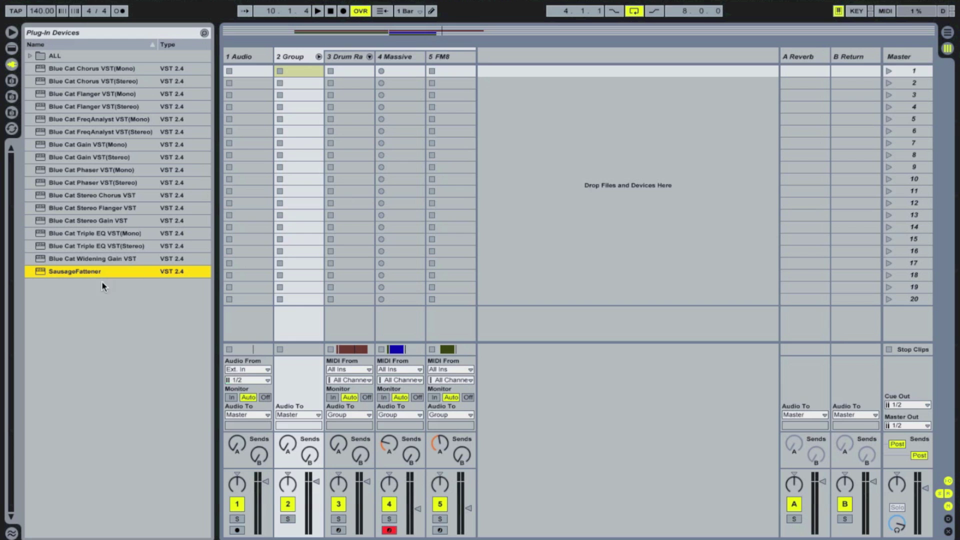
pyautogui.doubleClick(298, 57)
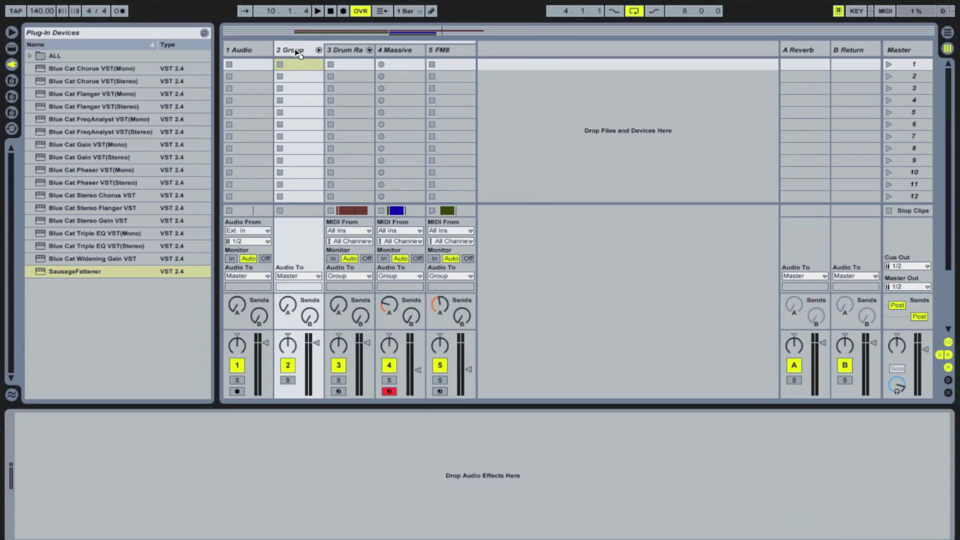
pyautogui.press('Return')
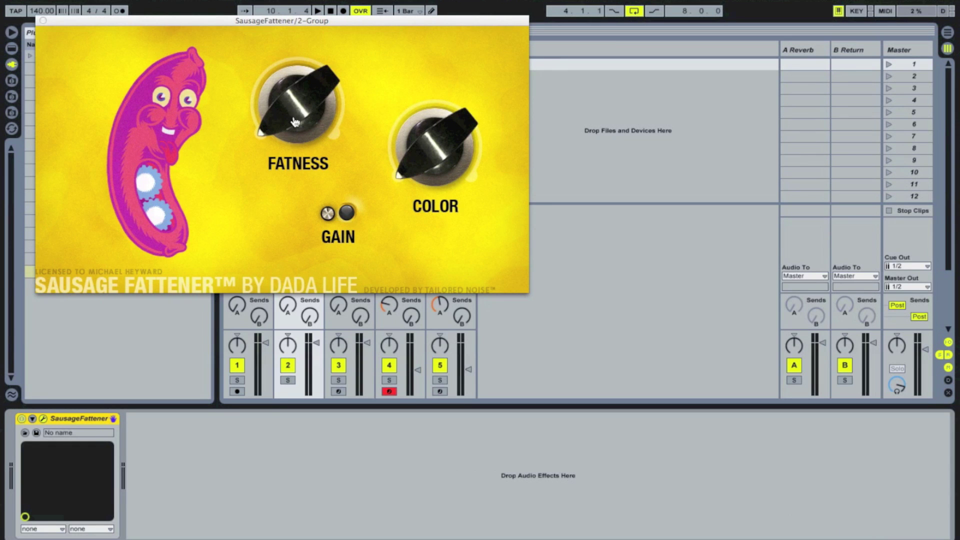
# Raise Sausage Fattener's Color and set Fatness to 52% during playback, then close its window
pyautogui.moveTo(295, 122); pyautogui.dragTo(299, 26)
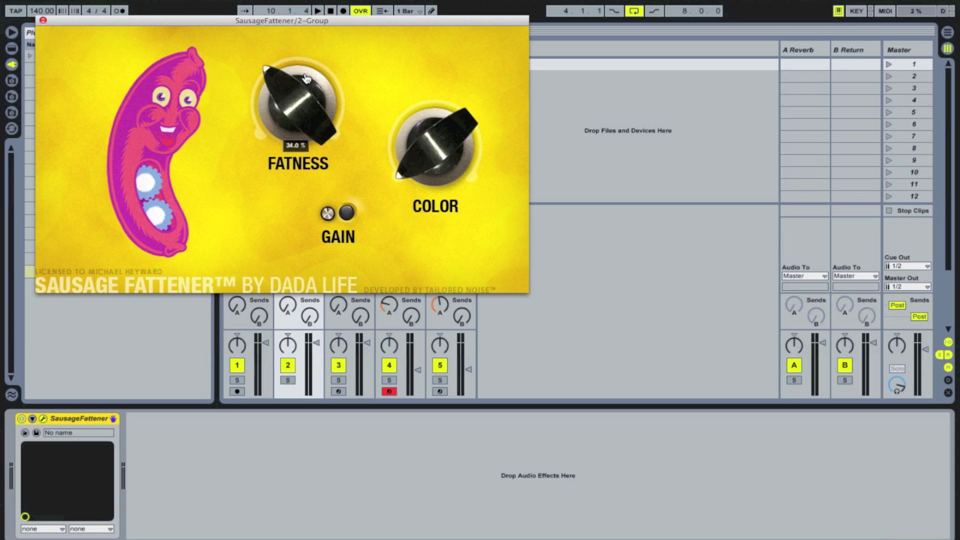
pyautogui.moveTo(433, 143); pyautogui.dragTo(420, 47)
pyautogui.press('space')
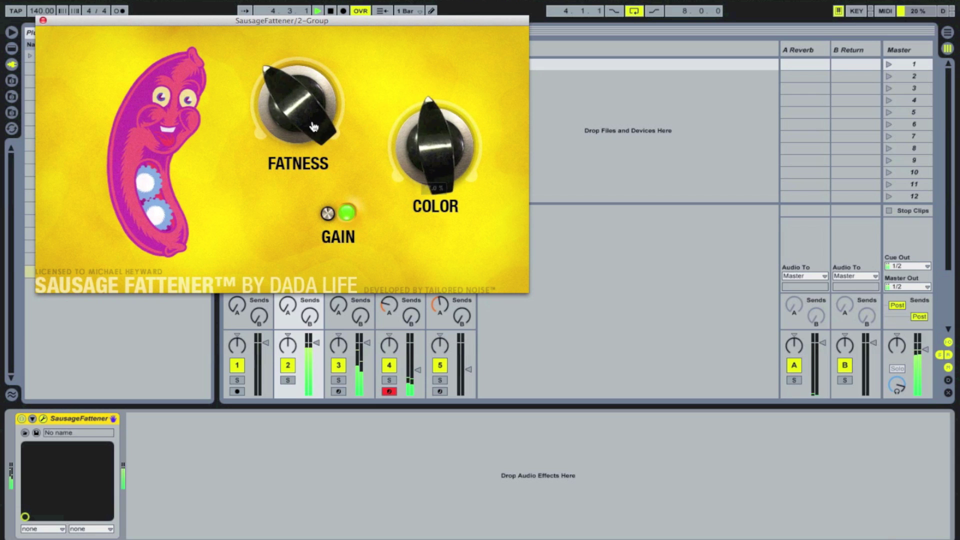
pyautogui.moveTo(422, 164); pyautogui.dragTo(412, 174)
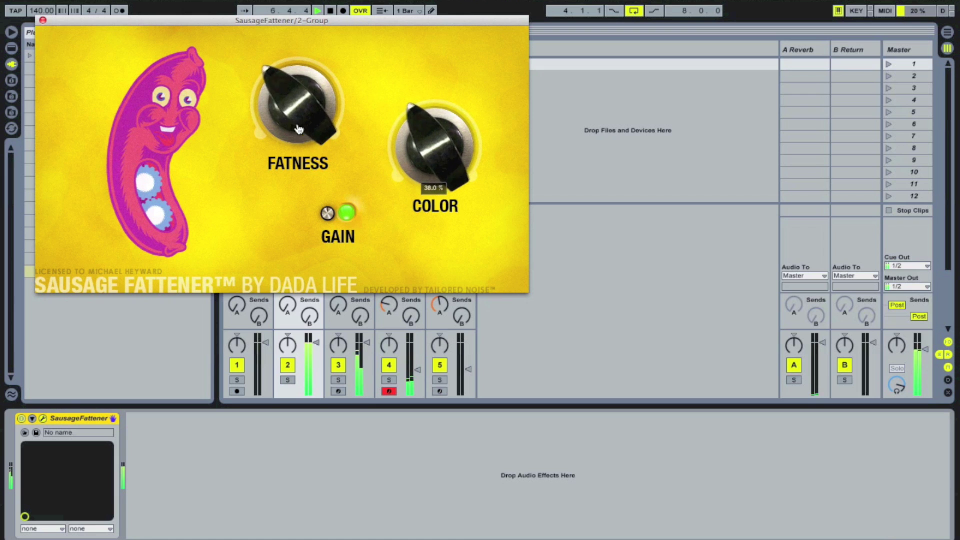
pyautogui.moveTo(298, 129); pyautogui.dragTo(300, 65)
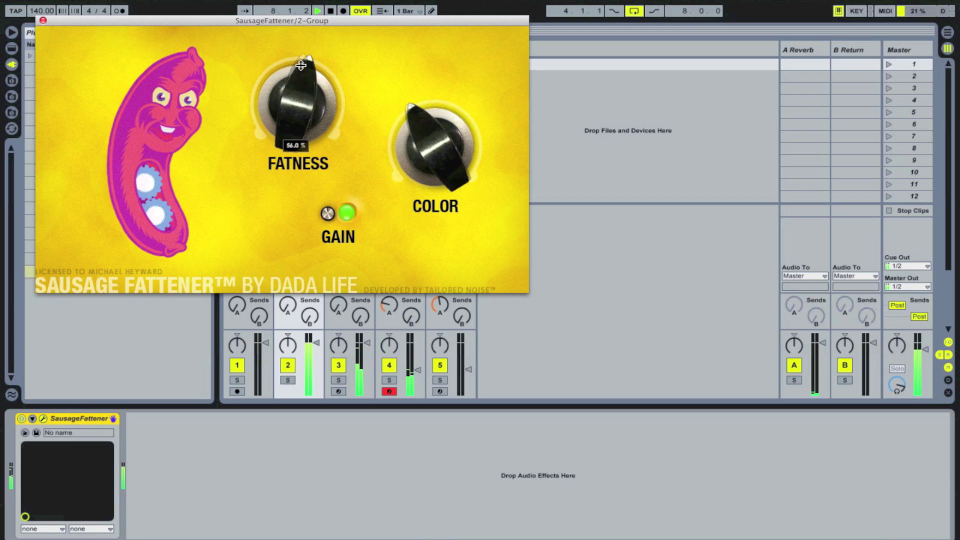
pyautogui.moveTo(301, 65); pyautogui.dragTo(300, 121)
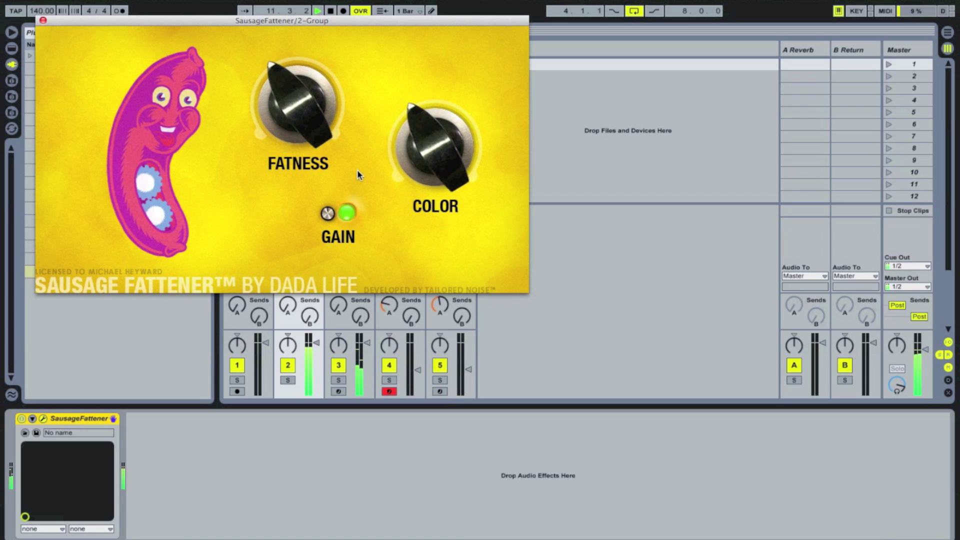
pyautogui.click(42, 20)
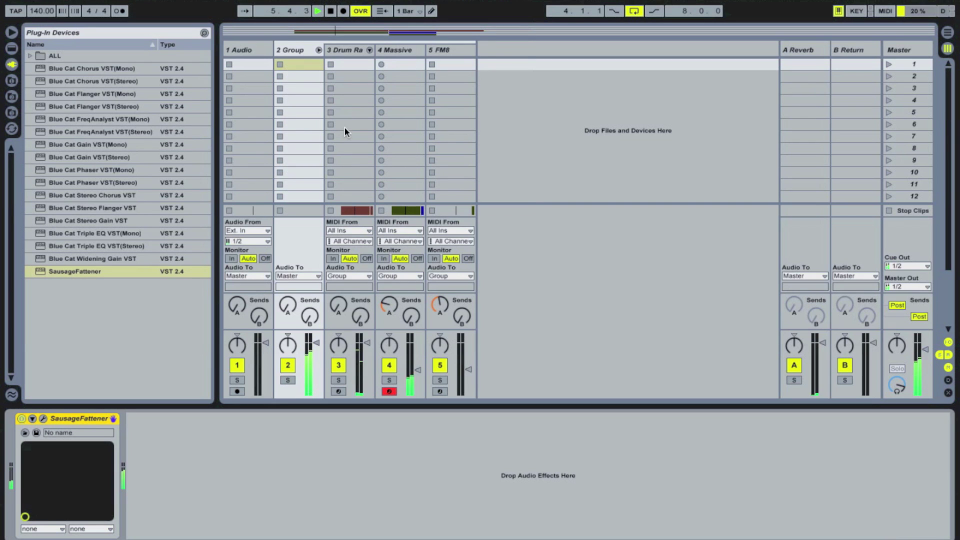
# Ungroup the Group track from its context menu, then select the Drum Rack track
pyautogui.click(299, 49)
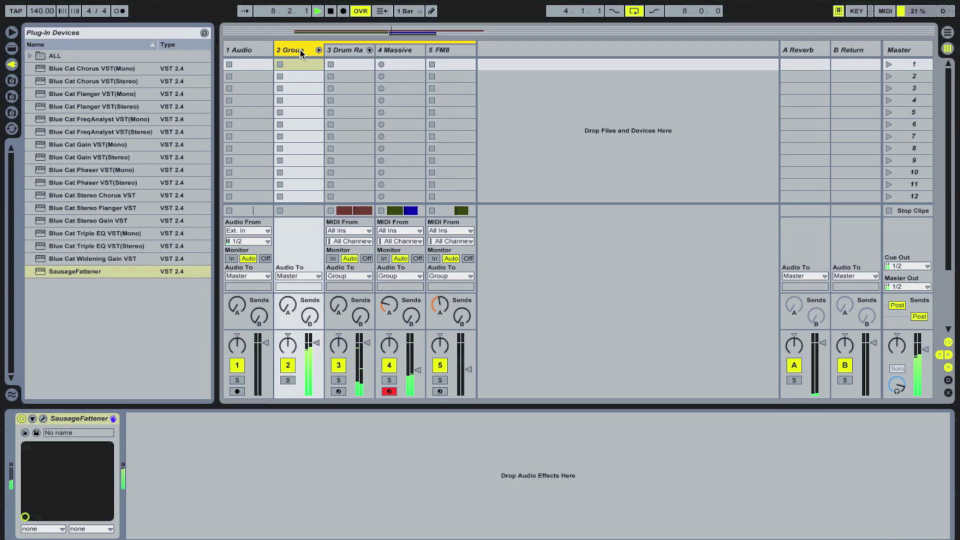
pyautogui.rightClick(300, 49)
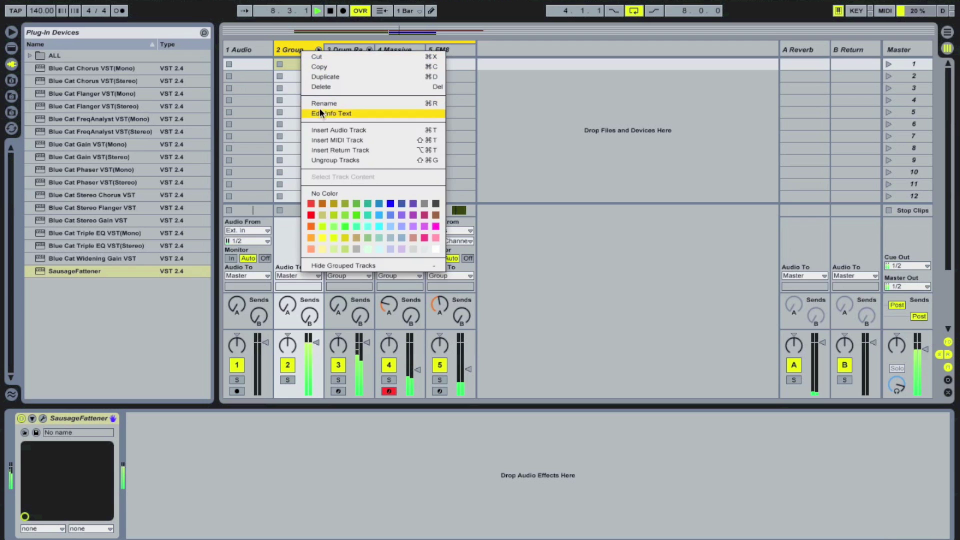
pyautogui.click(335, 160)
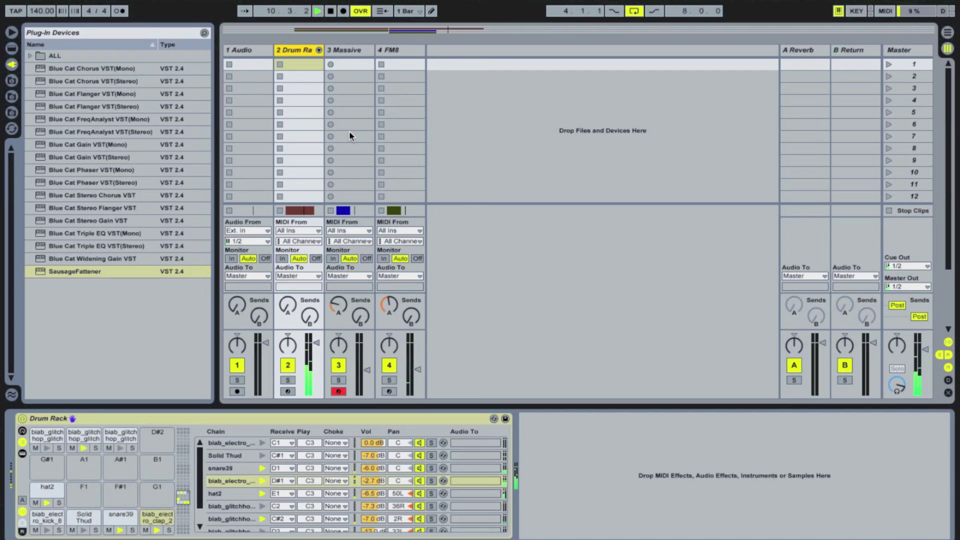
pyautogui.click(302, 56)
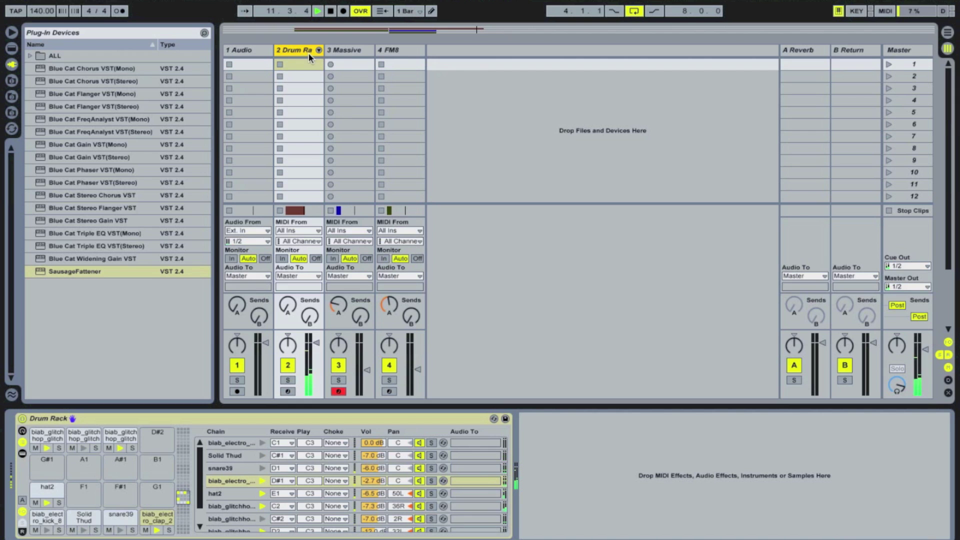